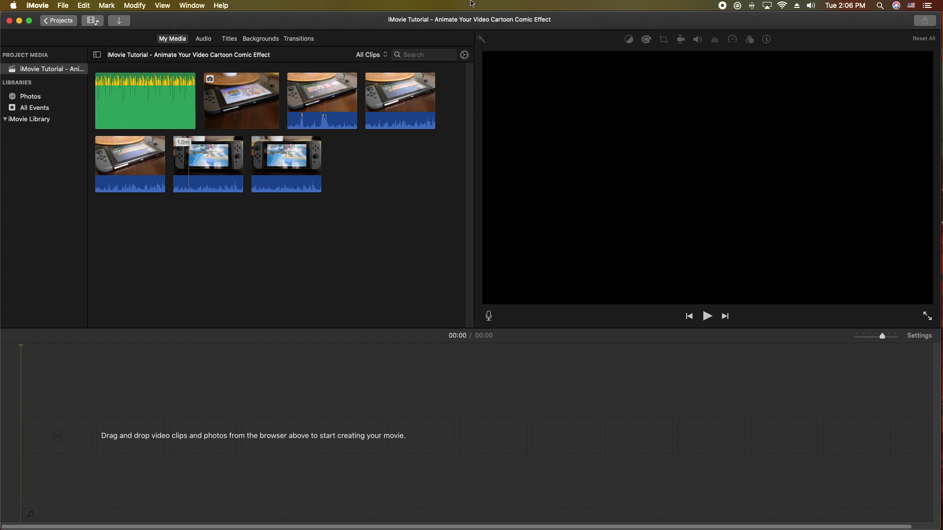
Step: View the program's version information and close the window
{"action": "left_click", "coordinate": [40, 6]}
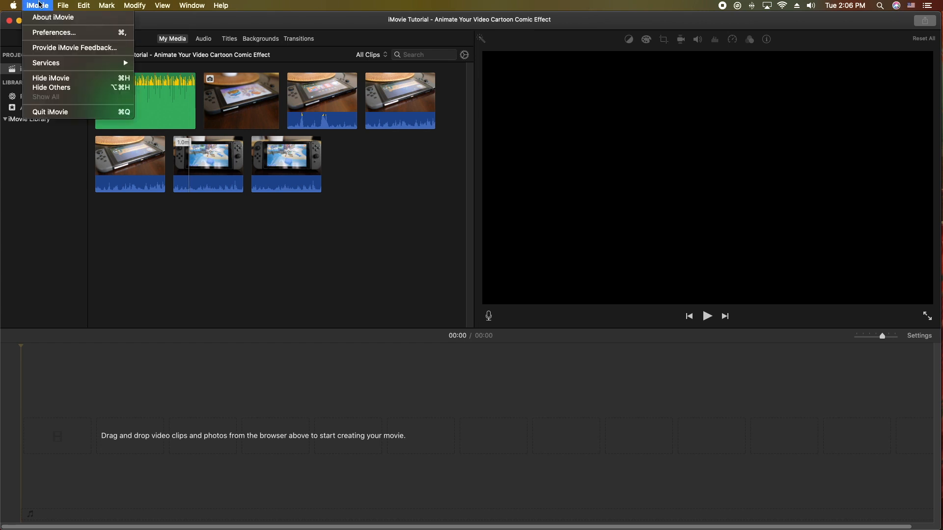
{"action": "left_click", "coordinate": [41, 18]}
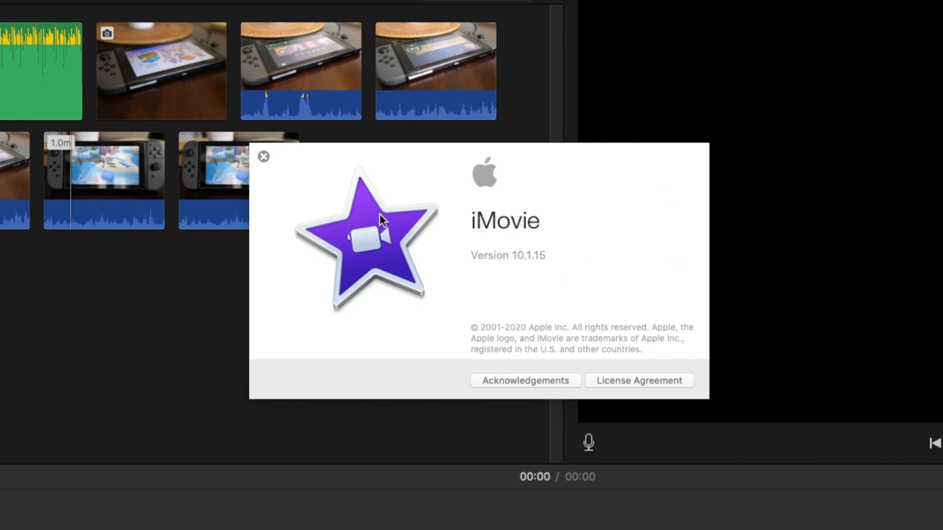
{"action": "left_click", "coordinate": [265, 157]}
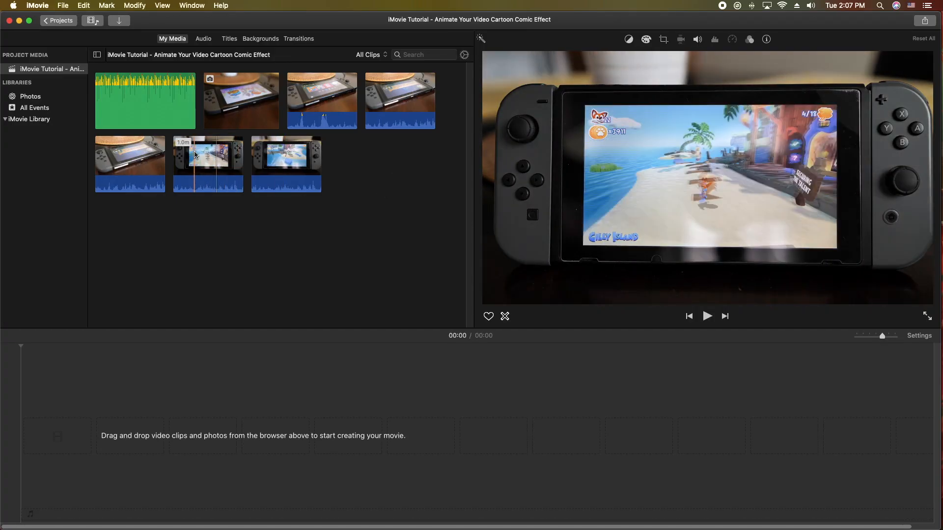
Step: Add the 1.0-minute game console clip to the timeline, enlarge the timeline thumbnails, and lower the clip's volume to 0%
{"action": "left_click_drag", "start_coordinate": [205, 177], "coordinate": [110, 430]}
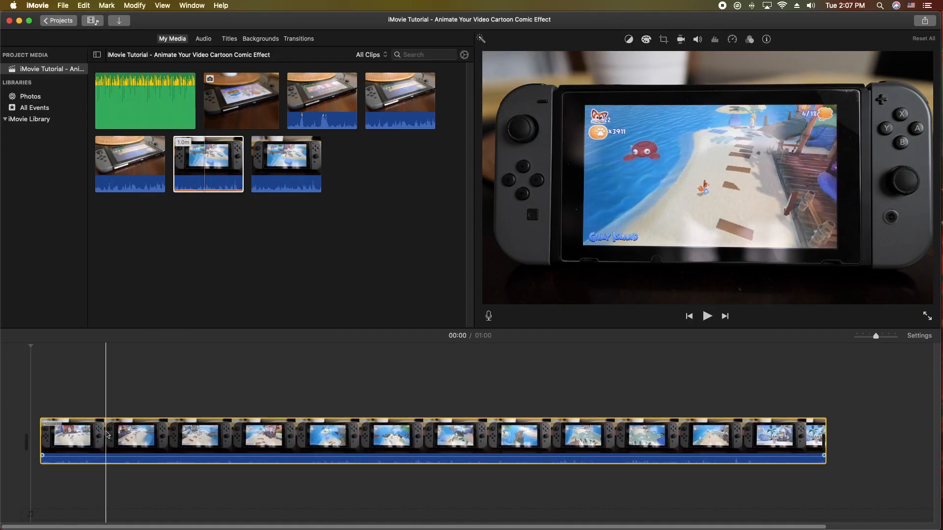
{"action": "left_click", "coordinate": [919, 336]}
{"action": "left_click_drag", "start_coordinate": [818, 451], "coordinate": [837, 449]}
{"action": "left_click", "coordinate": [714, 359]}
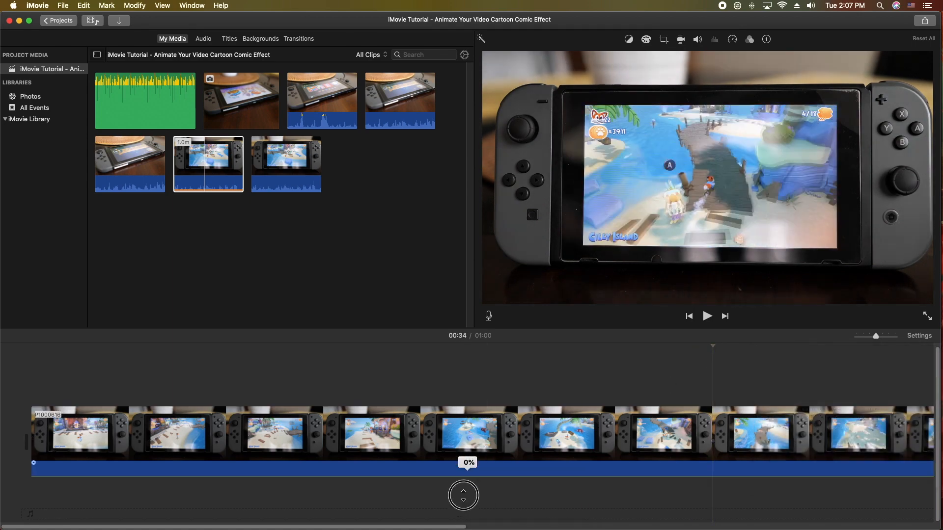
Step: Split the timeline clip at about 15 seconds
{"action": "left_click", "coordinate": [239, 432]}
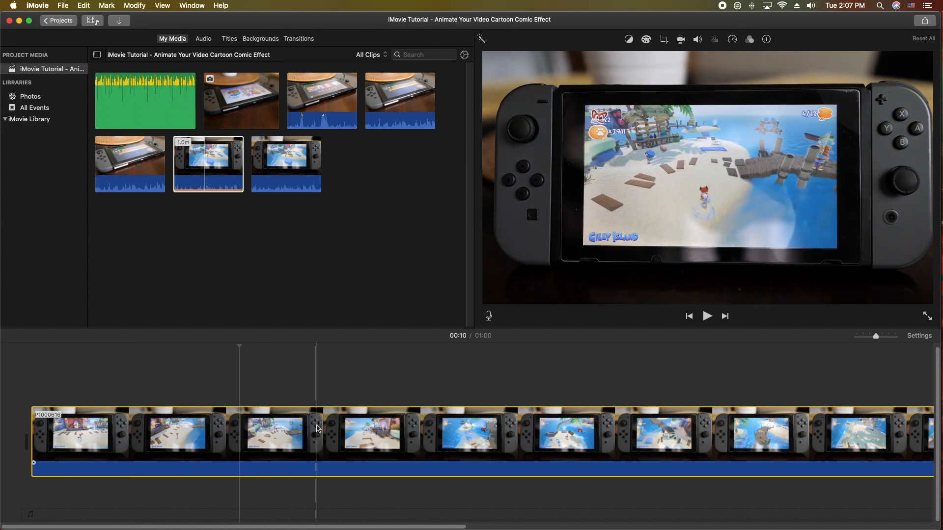
{"action": "left_click", "coordinate": [337, 427]}
{"action": "right_click", "coordinate": [339, 426]}
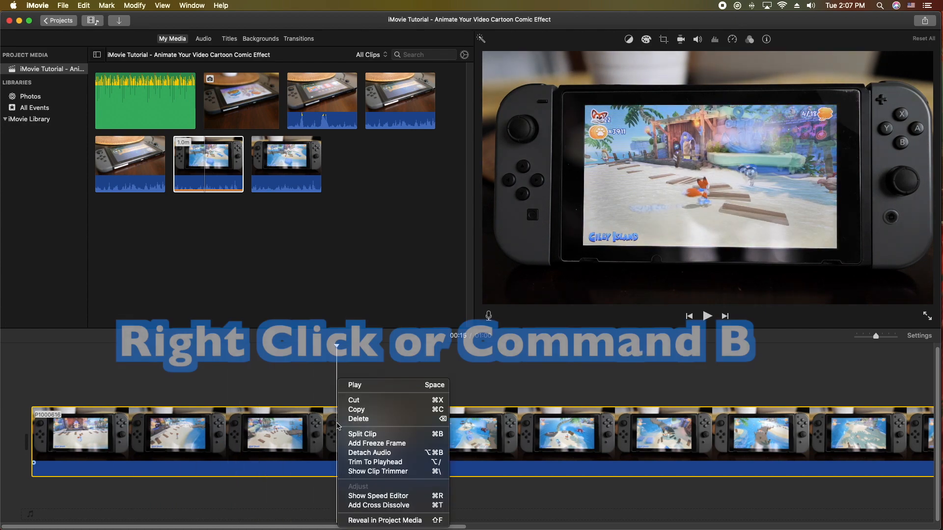
{"action": "left_click", "coordinate": [375, 435]}
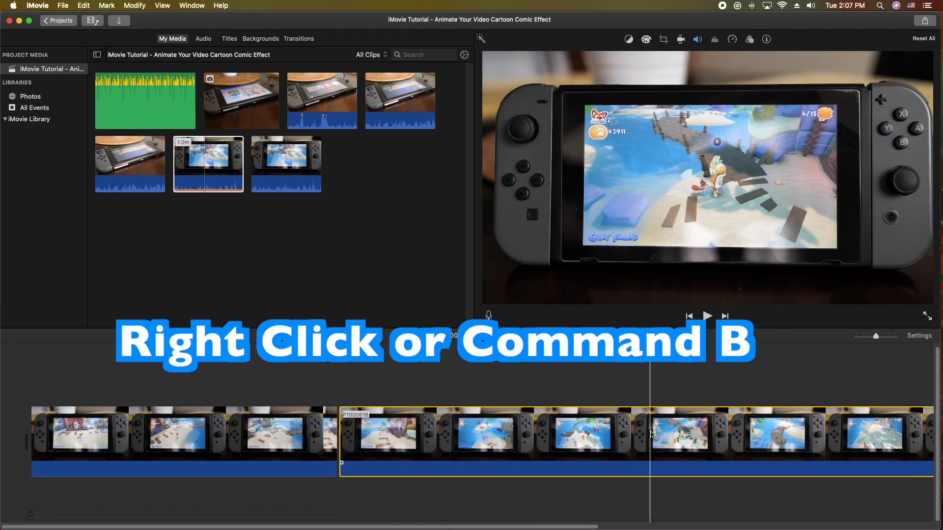
Step: Split the remaining footage at about 31 seconds, once more further along, and at about 50 seconds, making five segments
{"action": "key", "text": "super+b"}
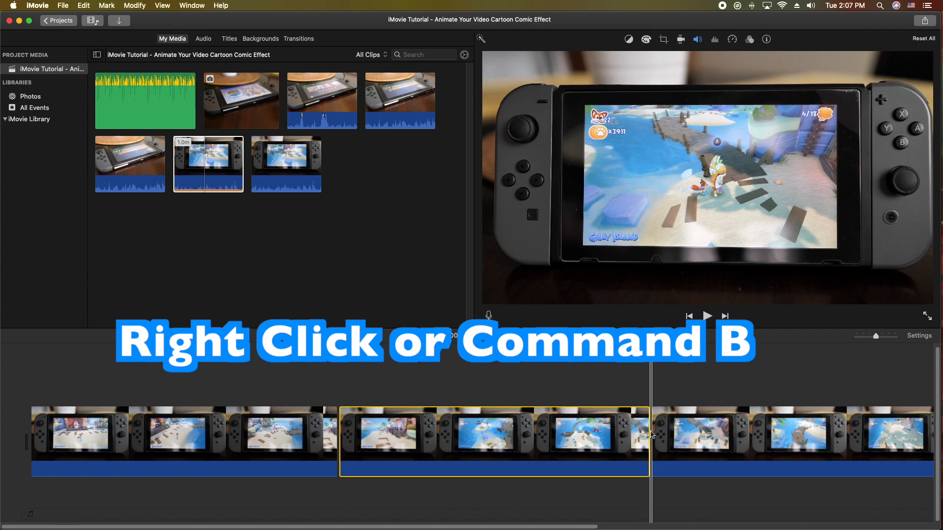
{"action": "key", "text": "super+b"}
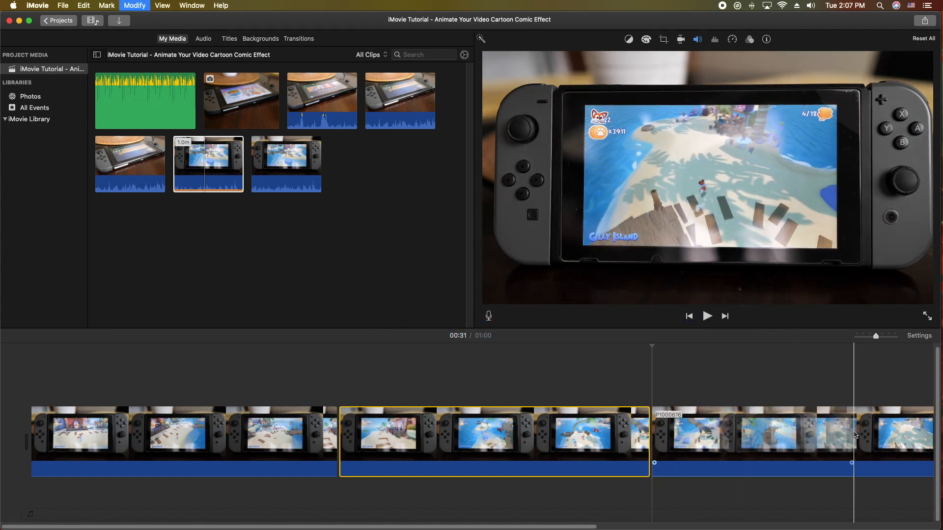
{"action": "scroll", "coordinate": [549, 518], "scroll_direction": "right", "scroll_amount": 3}
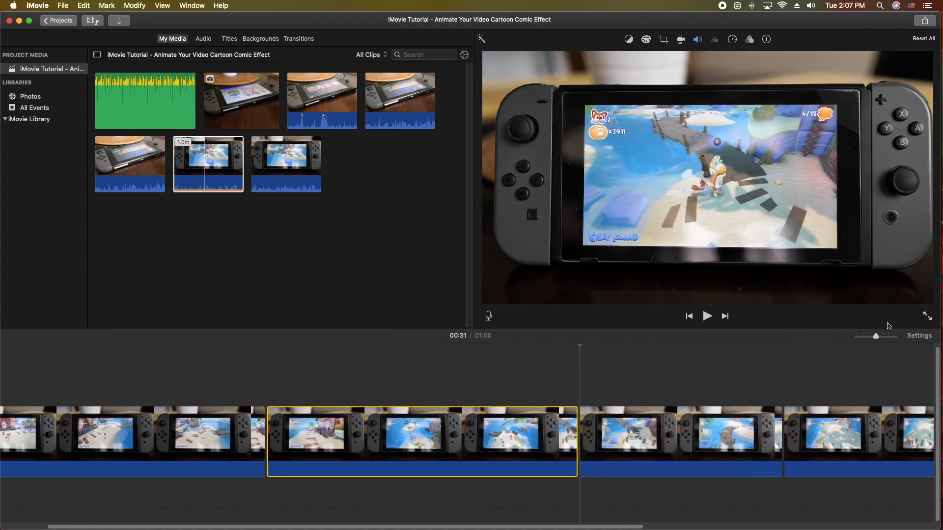
{"action": "left_click_drag", "start_coordinate": [879, 339], "coordinate": [872, 339]}
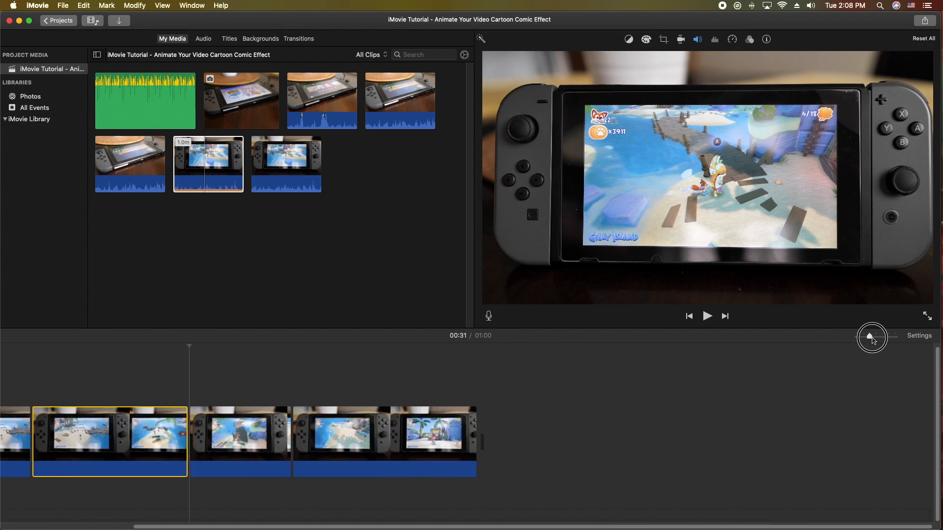
{"action": "left_click", "coordinate": [377, 437]}
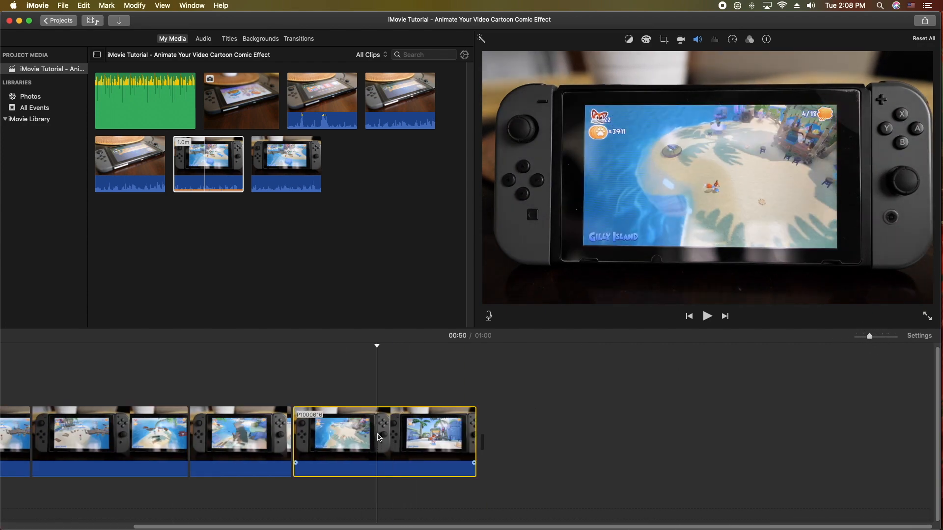
{"action": "key", "text": "super+b"}
{"action": "scroll", "coordinate": [244, 375], "scroll_direction": "left", "scroll_amount": 5}
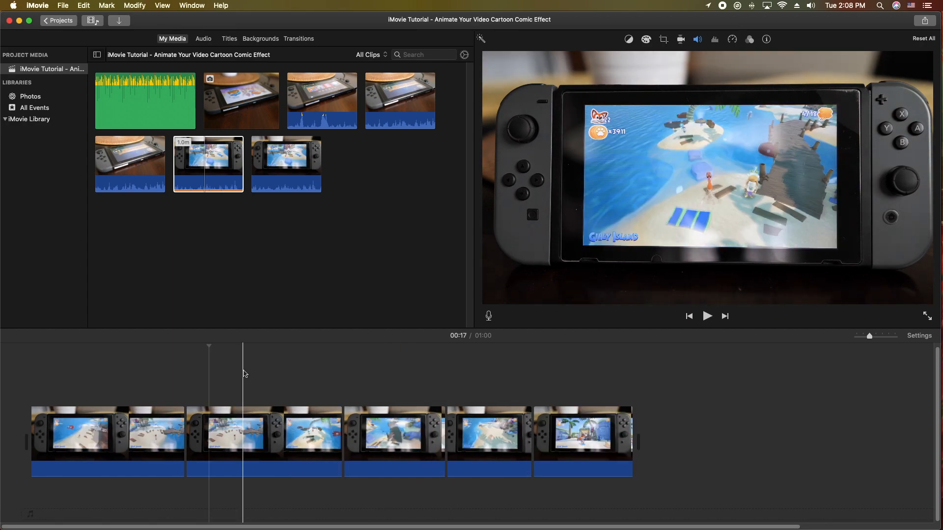
{"action": "left_click", "coordinate": [269, 430]}
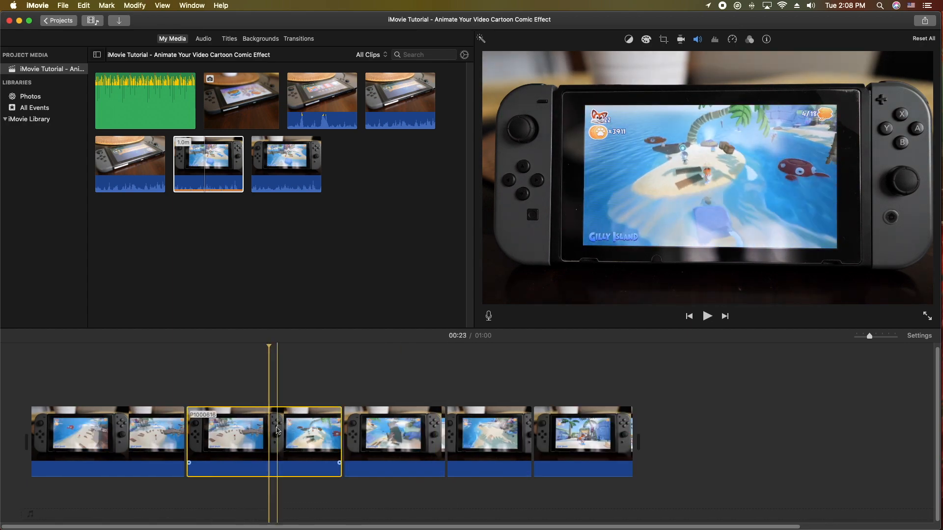
{"action": "left_click", "coordinate": [753, 42]}
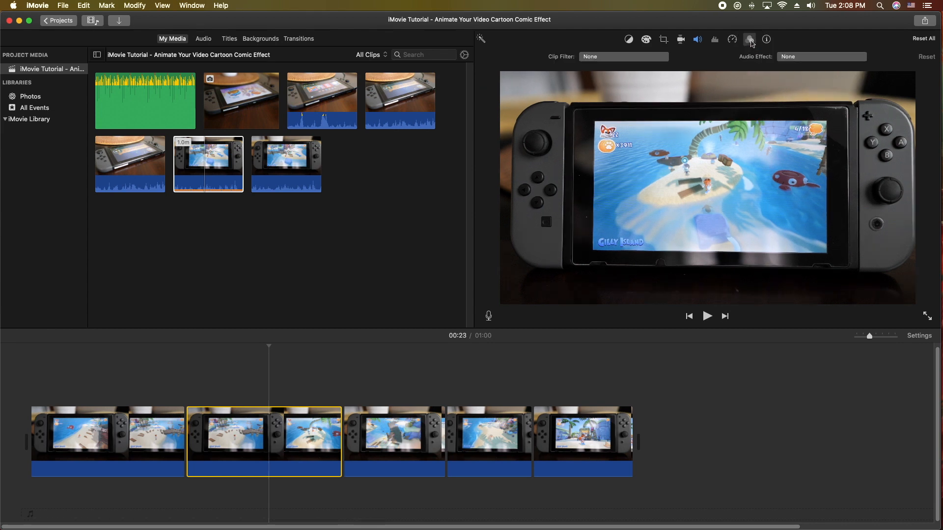
{"action": "left_click", "coordinate": [639, 59]}
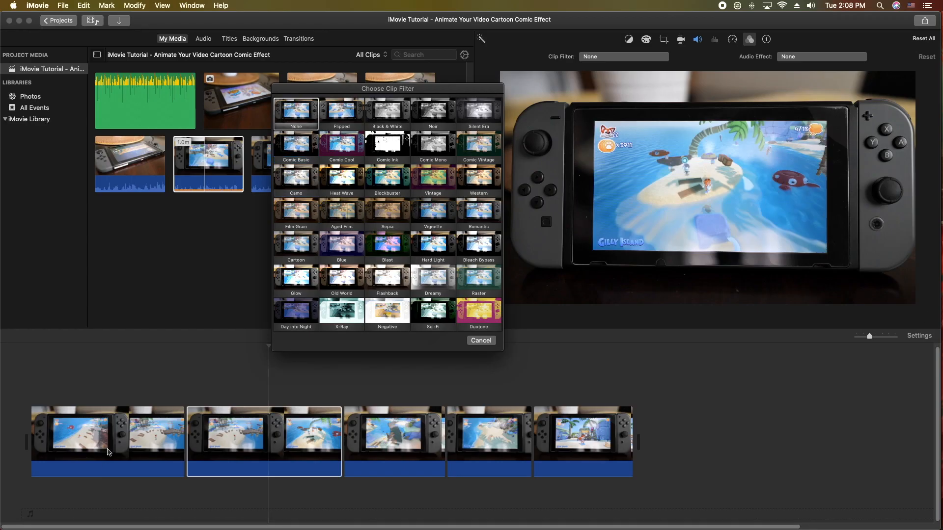
{"action": "left_click", "coordinate": [471, 343]}
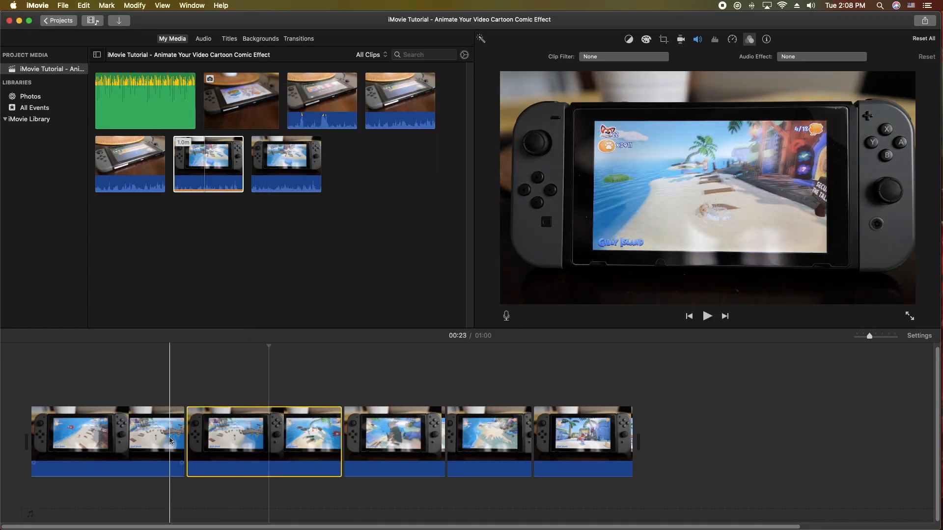
Step: Apply the Comic Basic clip filter to the first segment on the timeline
{"action": "left_click", "coordinate": [137, 435]}
{"action": "left_click", "coordinate": [750, 39]}
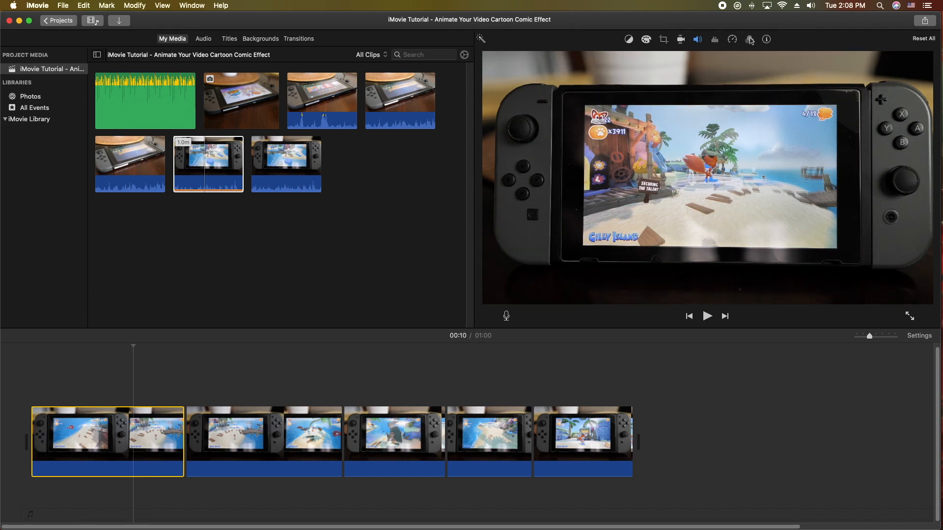
{"action": "left_click", "coordinate": [750, 40]}
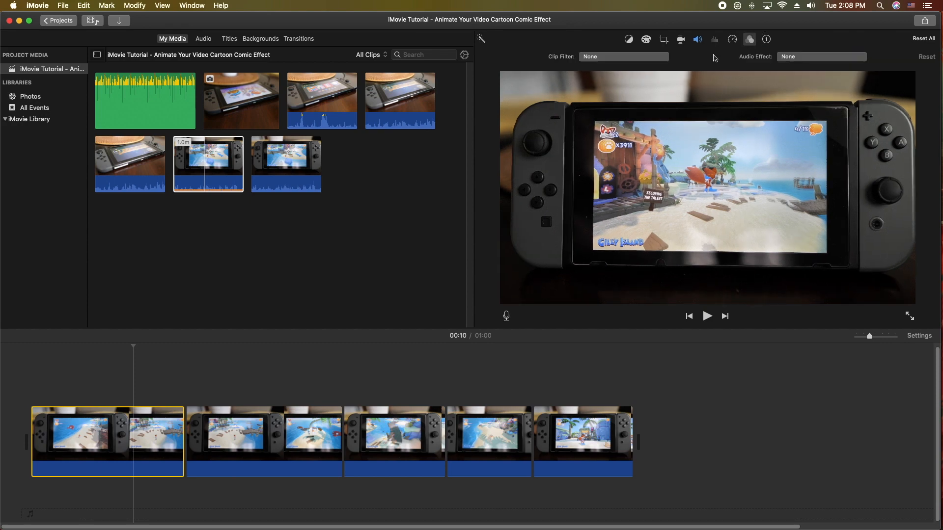
{"action": "left_click", "coordinate": [626, 57]}
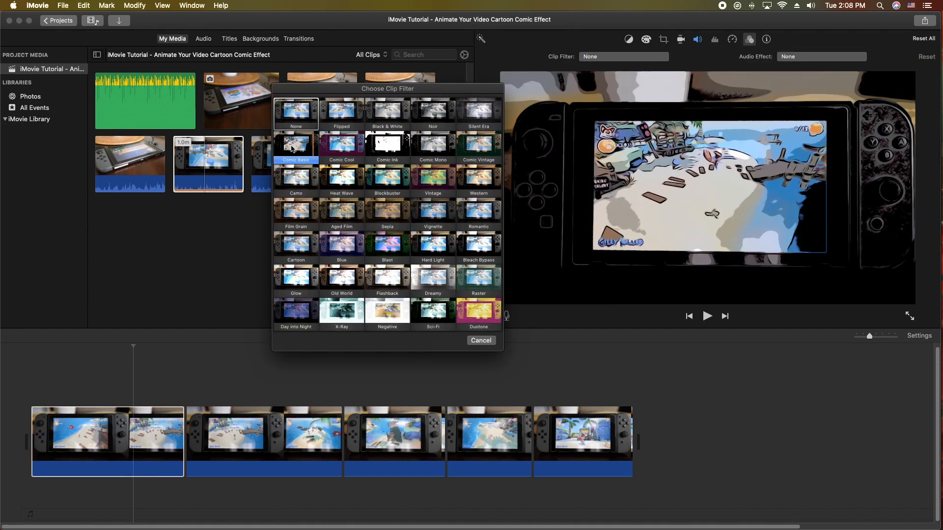
{"action": "left_click", "coordinate": [291, 148]}
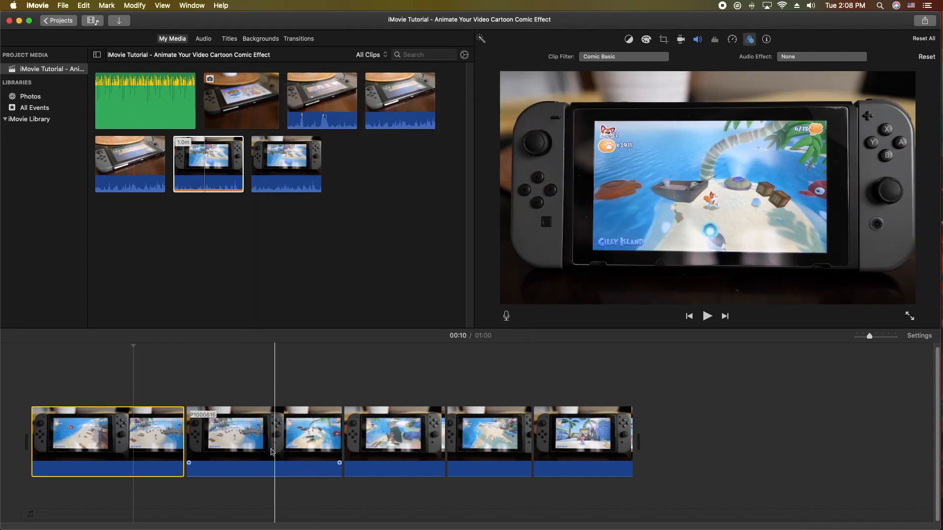
Step: Split the second segment near its middle and apply the Comic Cool clip filter to its first half
{"action": "left_click", "coordinate": [267, 451]}
{"action": "key", "text": "super+b"}
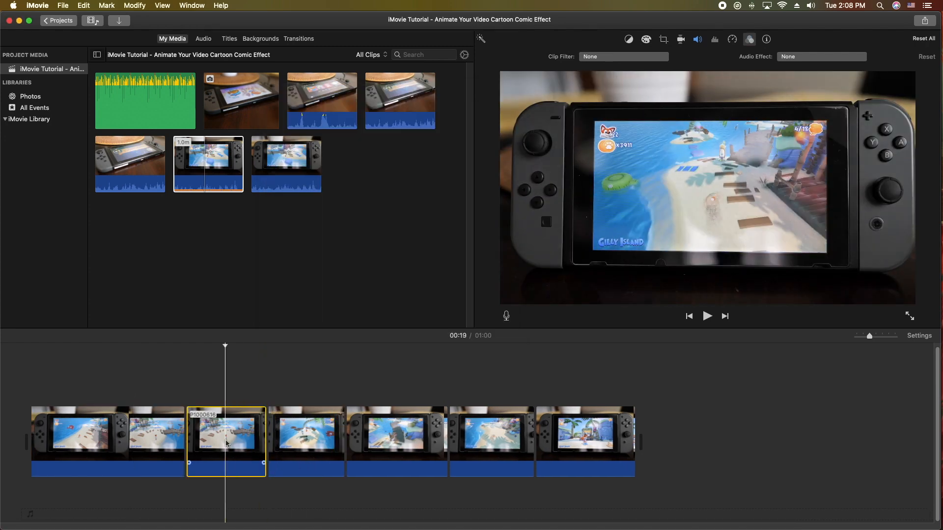
{"action": "left_click", "coordinate": [650, 57]}
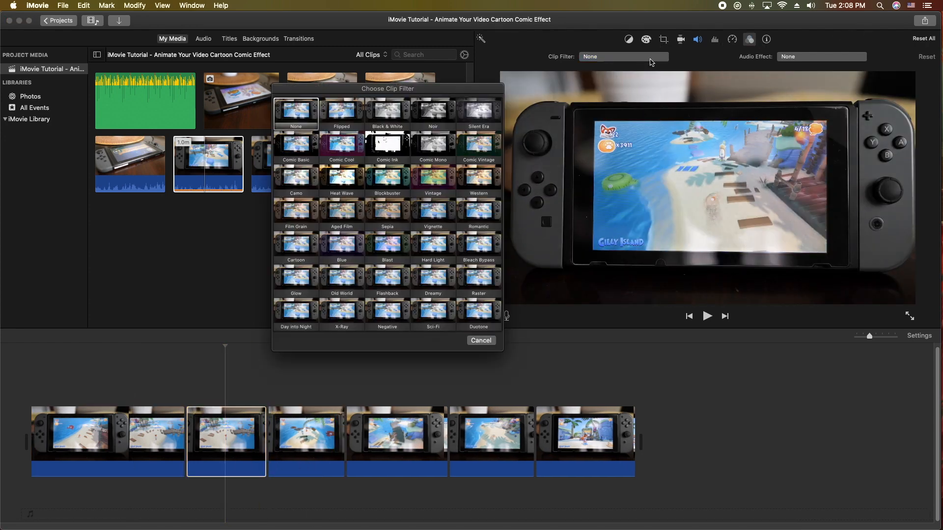
{"action": "left_click", "coordinate": [342, 148]}
Step: Apply the Comic Ink clip filter to the third segment on the timeline
{"action": "left_click", "coordinate": [309, 418]}
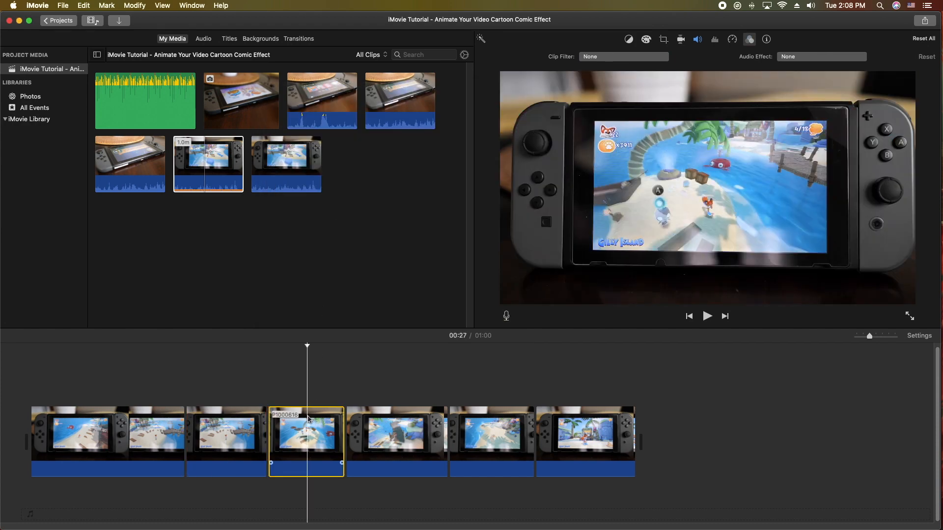
{"action": "left_click", "coordinate": [633, 58]}
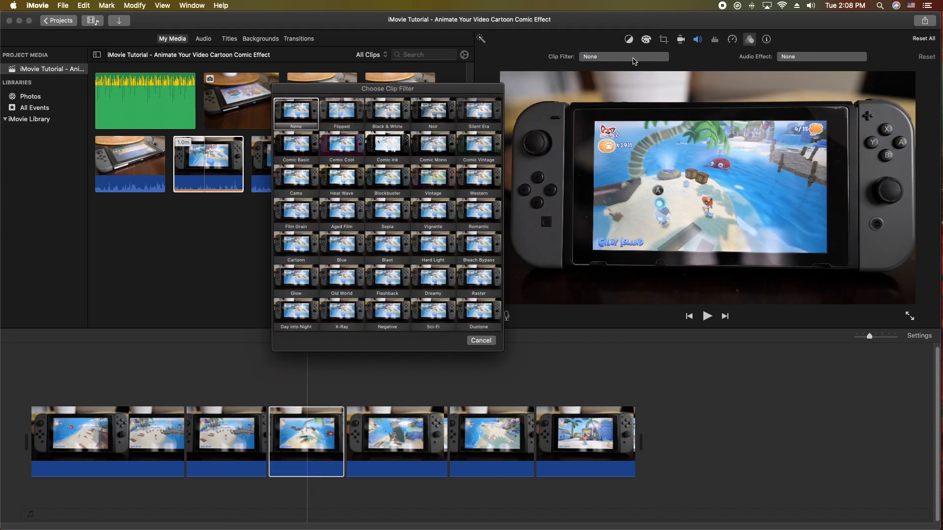
{"action": "left_click", "coordinate": [386, 145]}
Step: Apply the Comic Mono clip filter to the fourth segment on the timeline
{"action": "left_click", "coordinate": [398, 439]}
{"action": "left_click", "coordinate": [624, 56]}
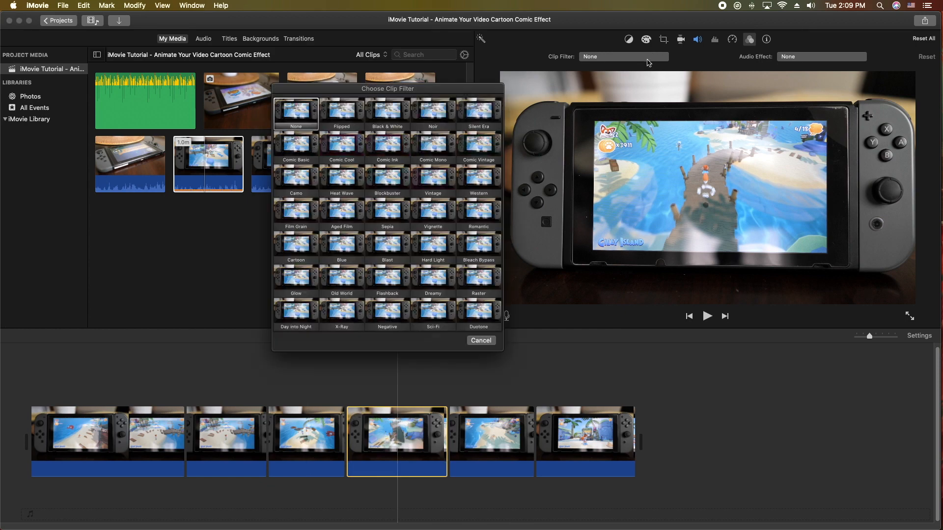
{"action": "left_click", "coordinate": [429, 149]}
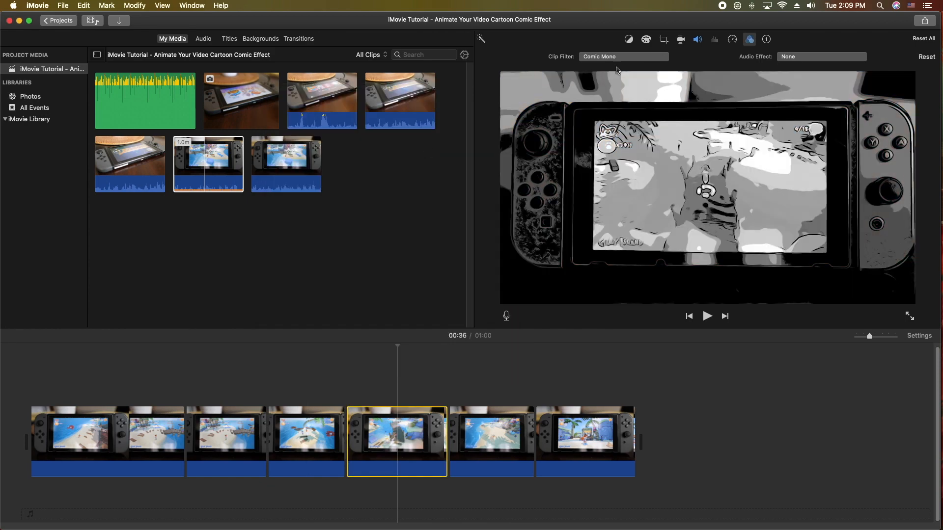
Step: Apply the Comic Vintage clip filter to the fifth segment on the timeline
{"action": "left_click", "coordinate": [511, 437]}
{"action": "left_click", "coordinate": [638, 57]}
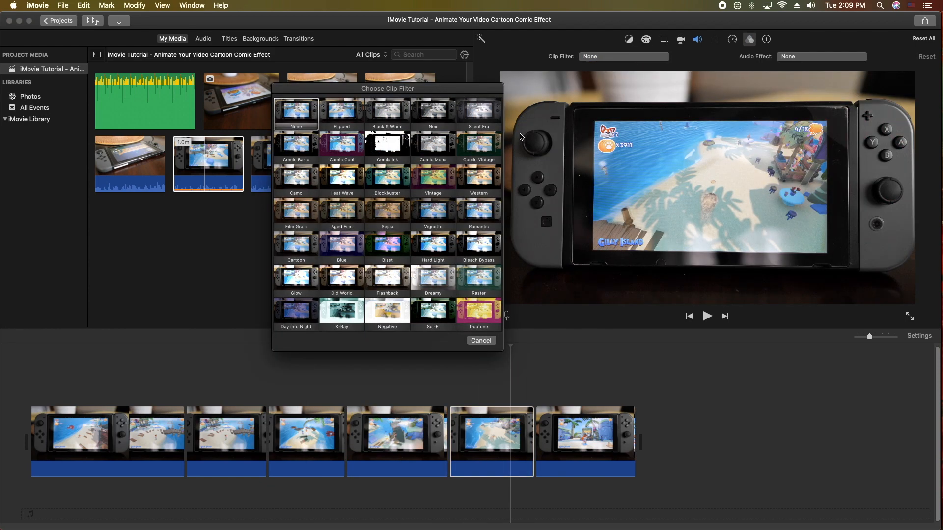
{"action": "left_click", "coordinate": [483, 149]}
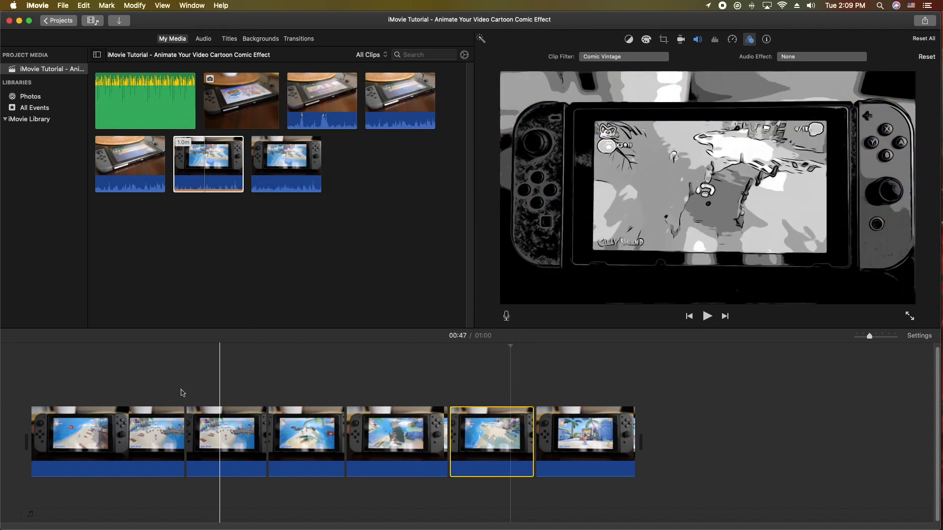
Step: Trim about 7 seconds off the start of the first segment
{"action": "left_click", "coordinate": [146, 412]}
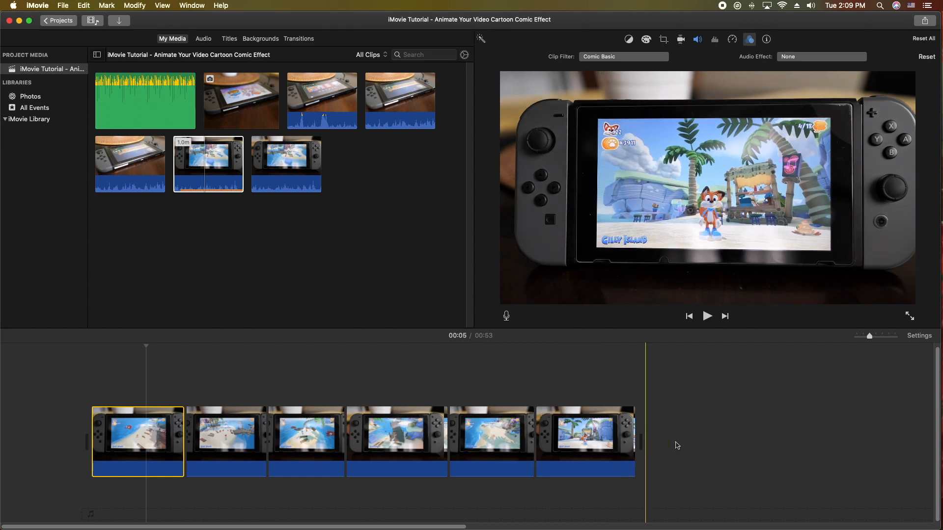
{"action": "left_click", "coordinate": [592, 436]}
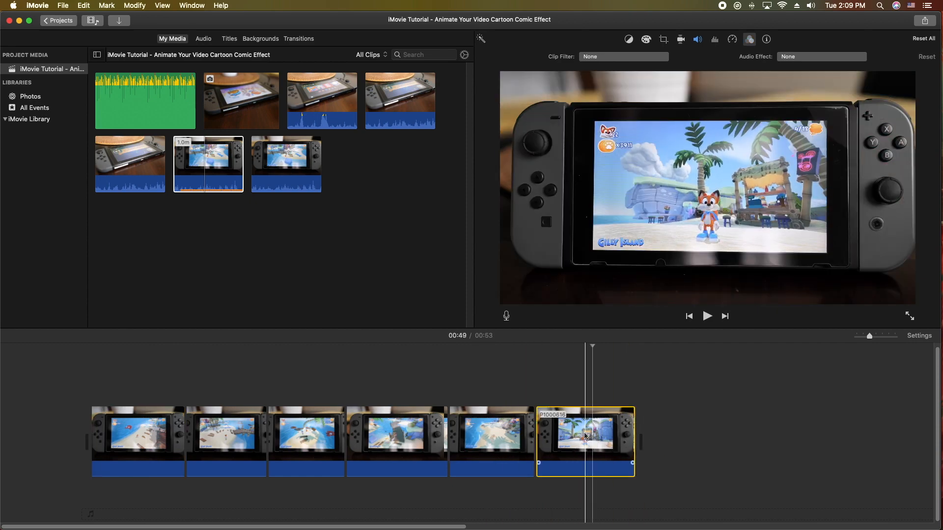
Step: Select the second segment and preview its Comic Cool look at several points
{"action": "left_click", "coordinate": [243, 436]}
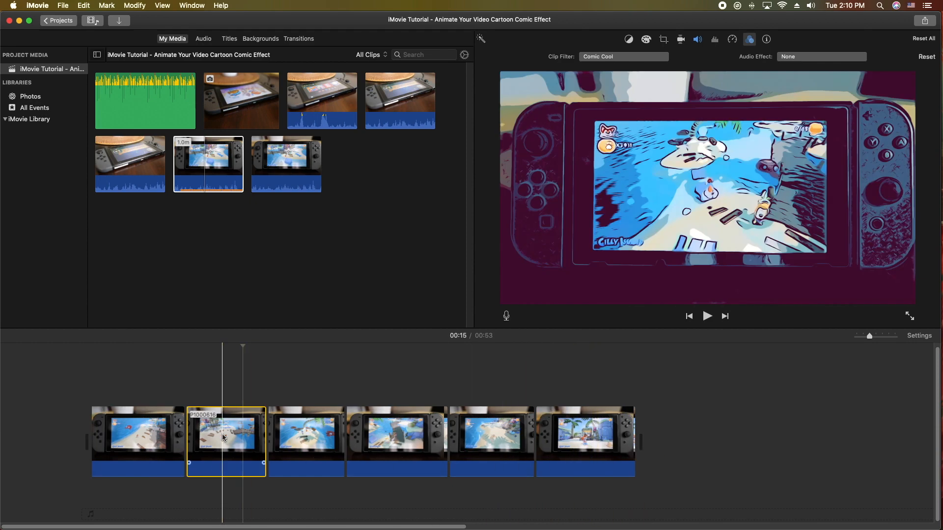
{"action": "left_click", "coordinate": [222, 434]}
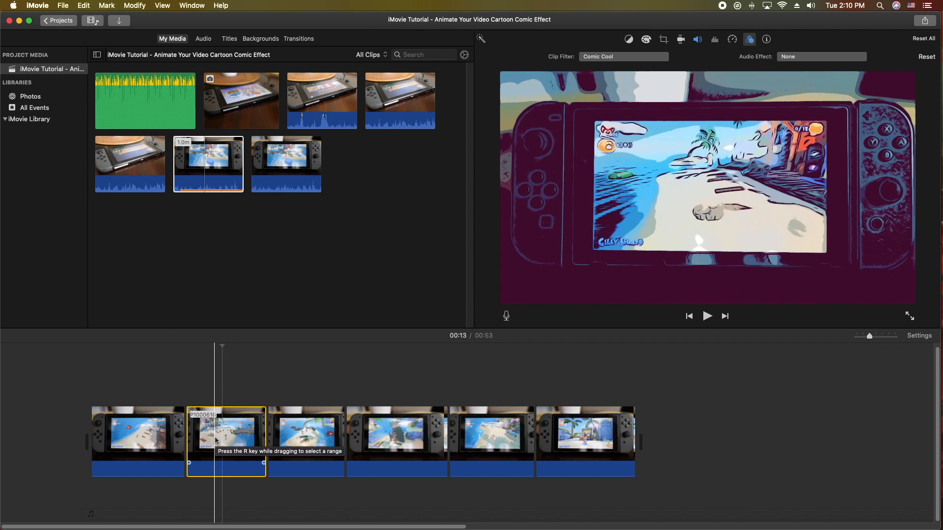
{"action": "left_click", "coordinate": [318, 358]}
{"action": "left_click", "coordinate": [232, 433]}
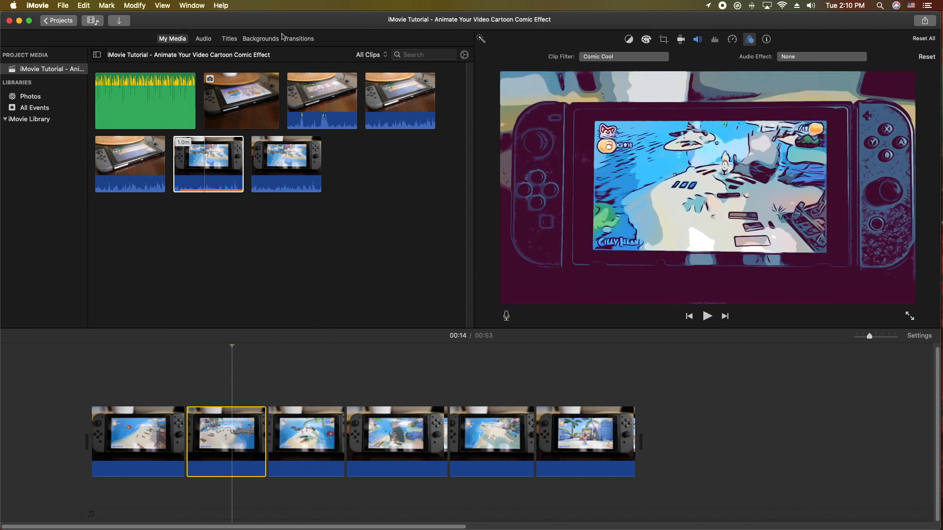
Step: Add a Ripple transition between the second and third segments on the timeline and preview it
{"action": "left_click", "coordinate": [300, 39]}
{"action": "left_click", "coordinate": [427, 204]}
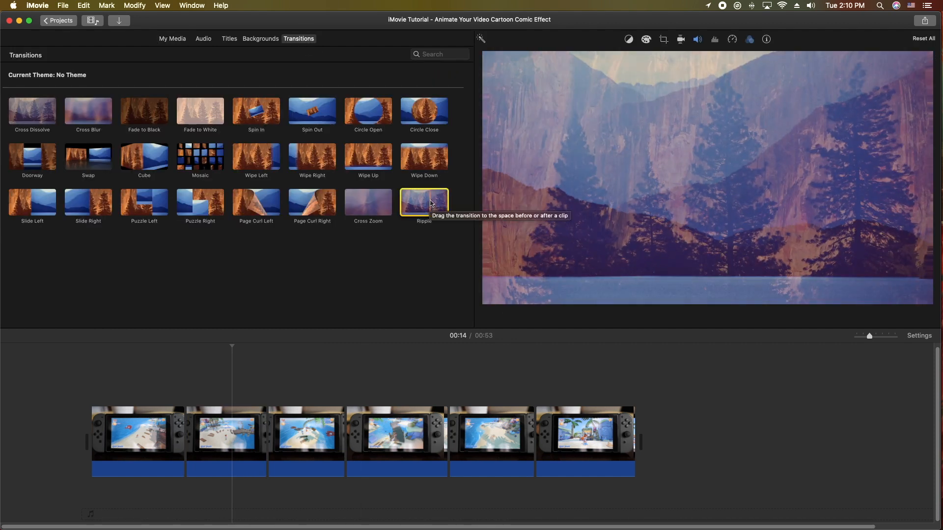
{"action": "left_click_drag", "start_coordinate": [431, 203], "coordinate": [265, 450]}
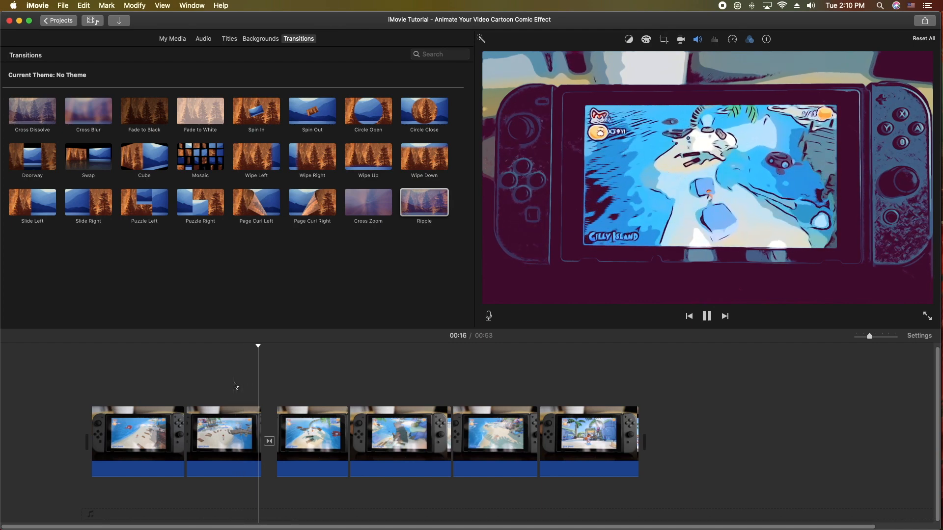
{"action": "key", "text": "space"}
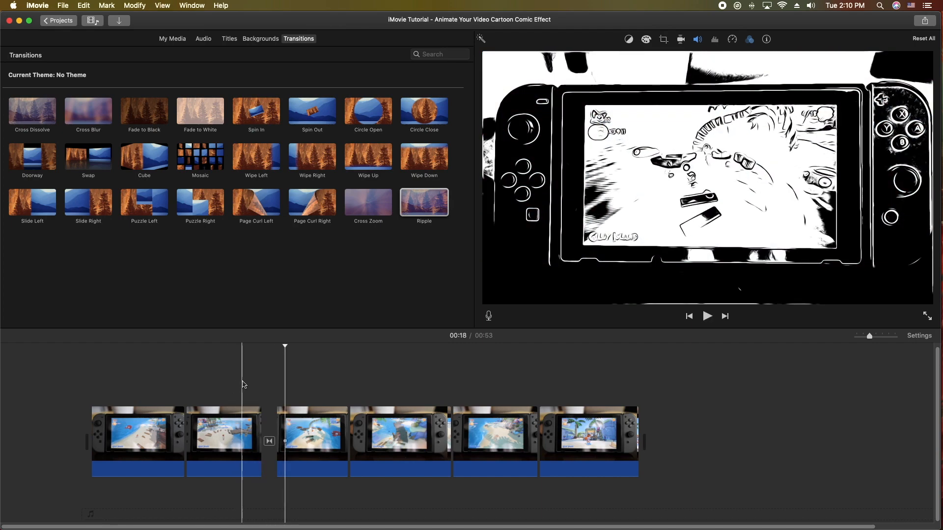
Step: Change the duration of the Ripple transition between the second and third segments and play through it
{"action": "double_click", "coordinate": [269, 440]}
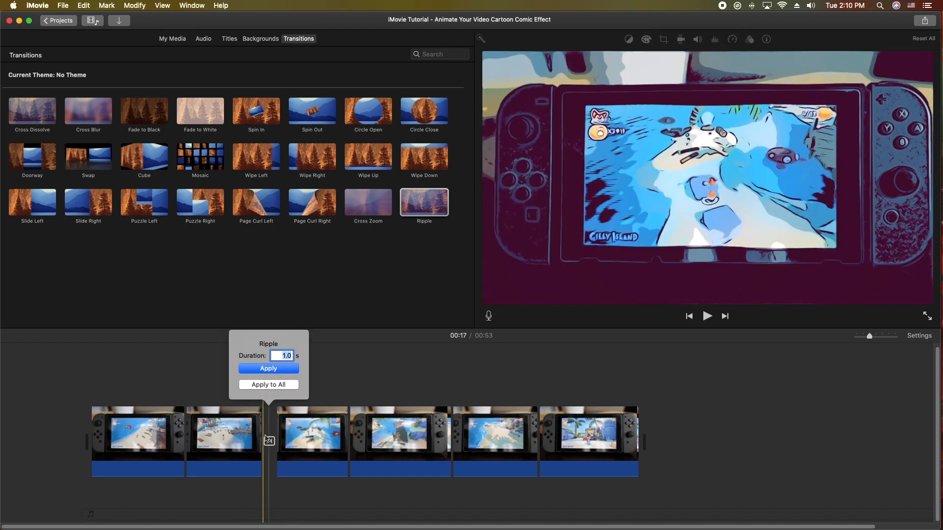
{"action": "key", "text": "Return"}
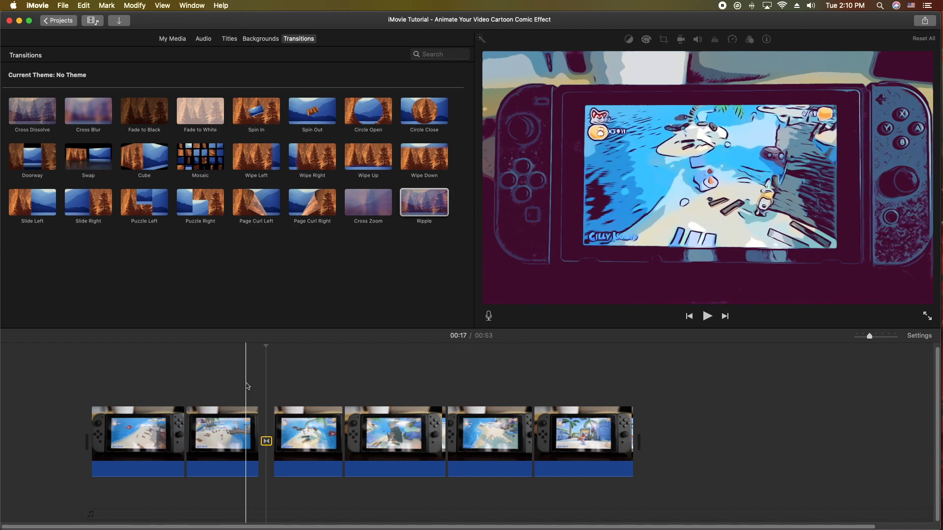
{"action": "key", "text": "space"}
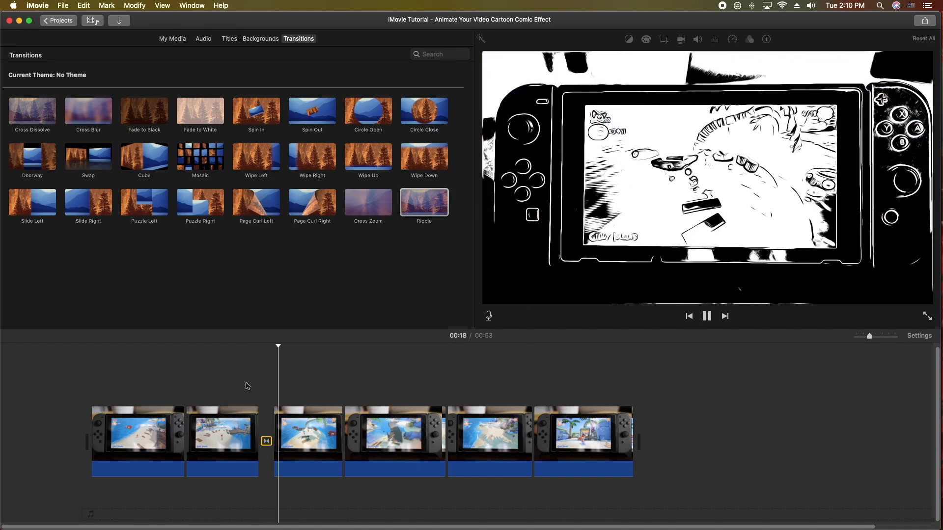
{"action": "key", "text": "space"}
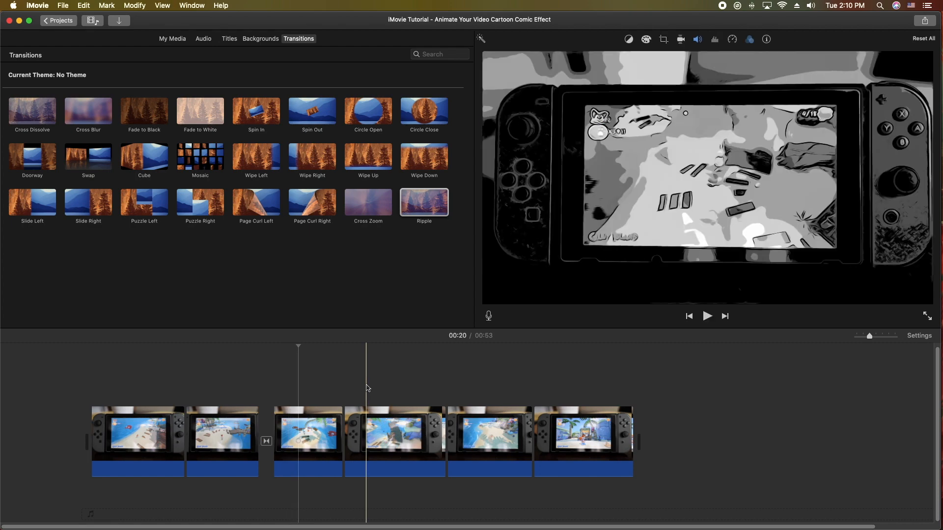
Step: Raise the color saturation of the first segment to its maximum and play the segment back
{"action": "left_click", "coordinate": [153, 430]}
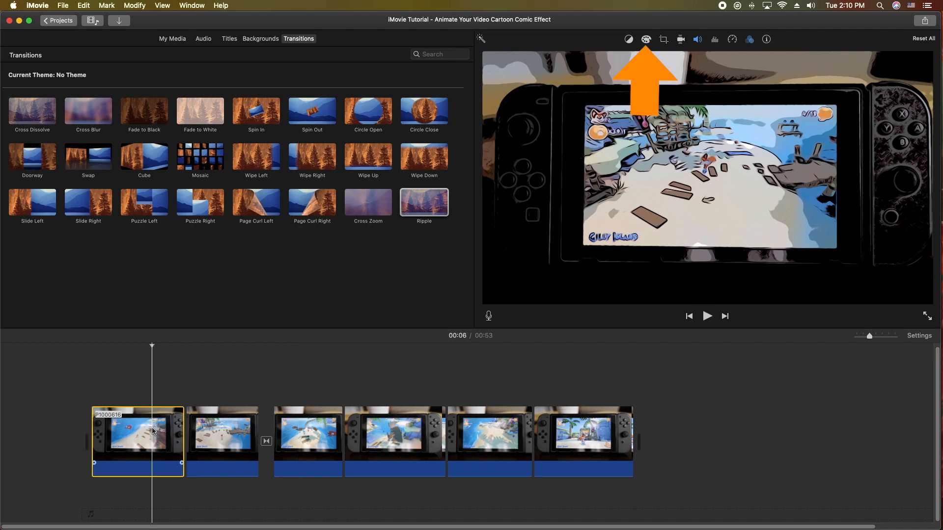
{"action": "left_click", "coordinate": [646, 40]}
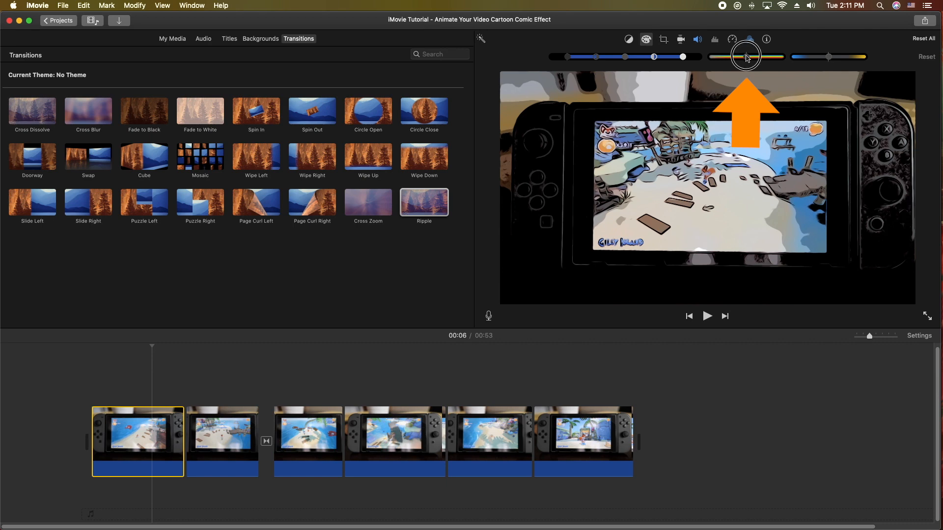
{"action": "left_click_drag", "start_coordinate": [760, 59], "coordinate": [796, 58]}
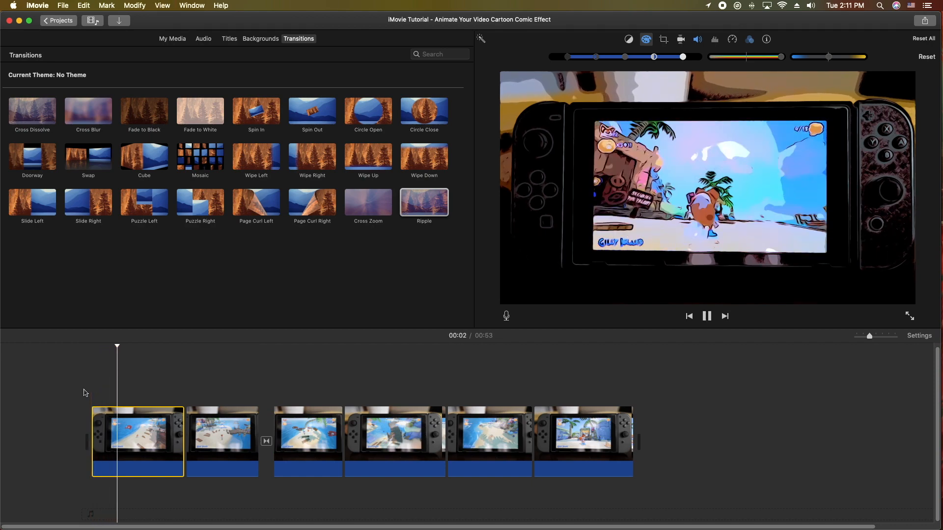
{"action": "key", "text": "space"}
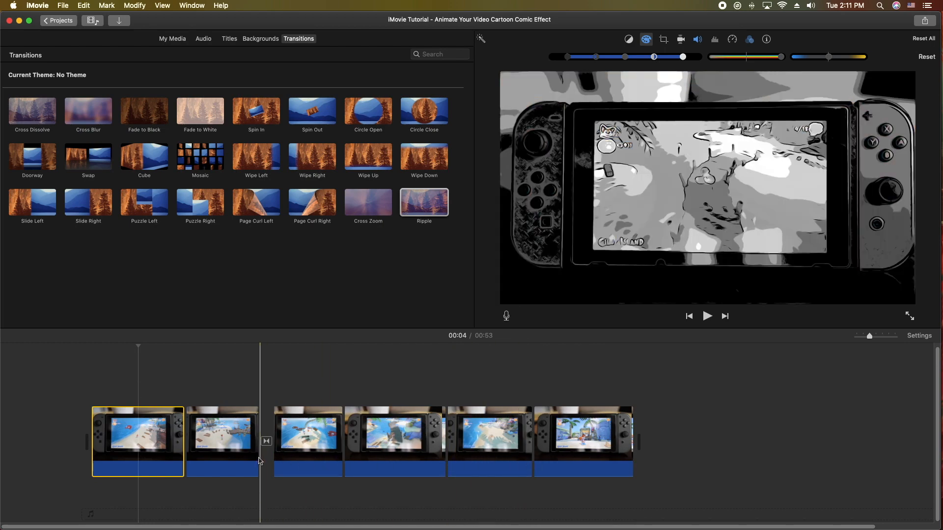
Step: Remove the comic look from the fifth segment by setting its clip filter to None
{"action": "left_click", "coordinate": [492, 437]}
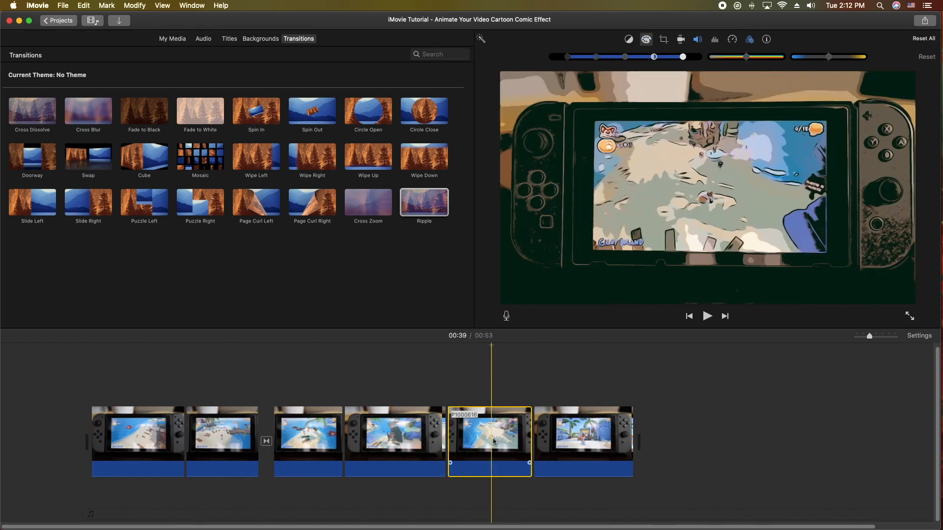
{"action": "left_click", "coordinate": [481, 435]}
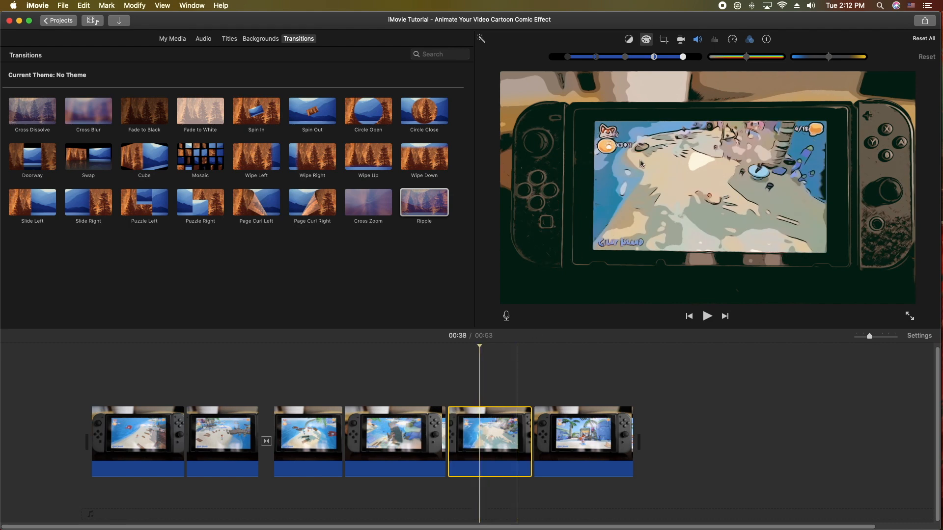
{"action": "left_click", "coordinate": [751, 40]}
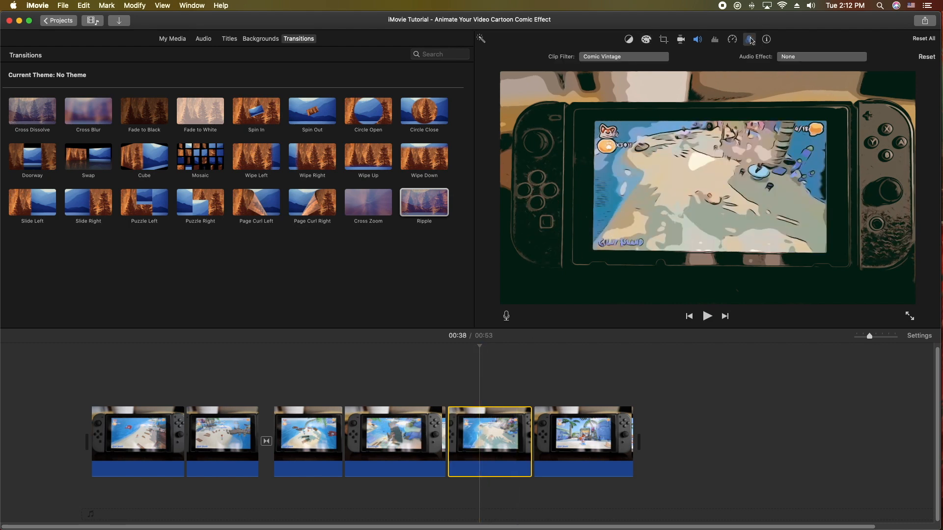
{"action": "left_click", "coordinate": [623, 58]}
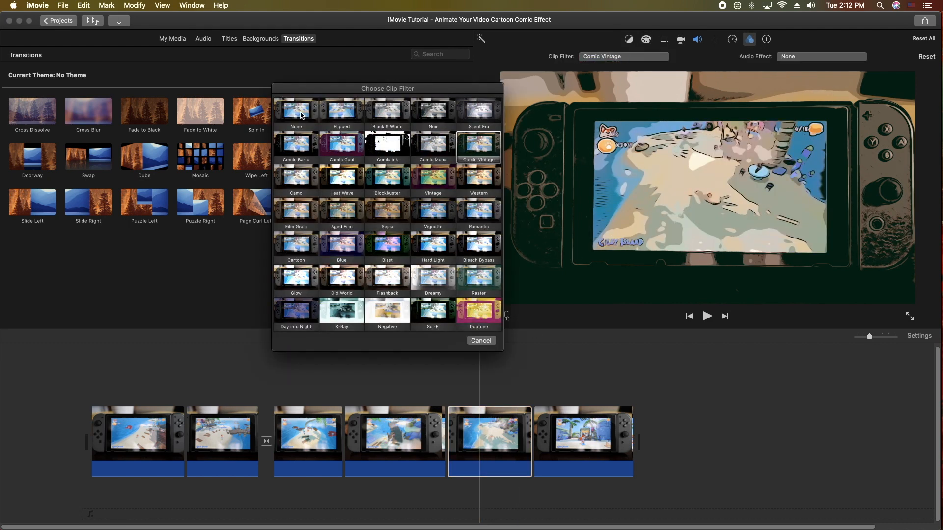
{"action": "left_click", "coordinate": [293, 112]}
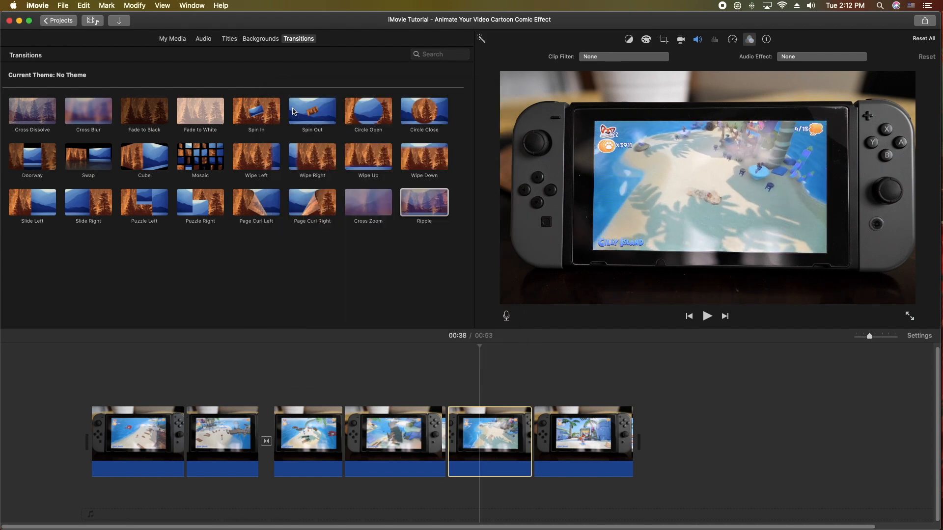